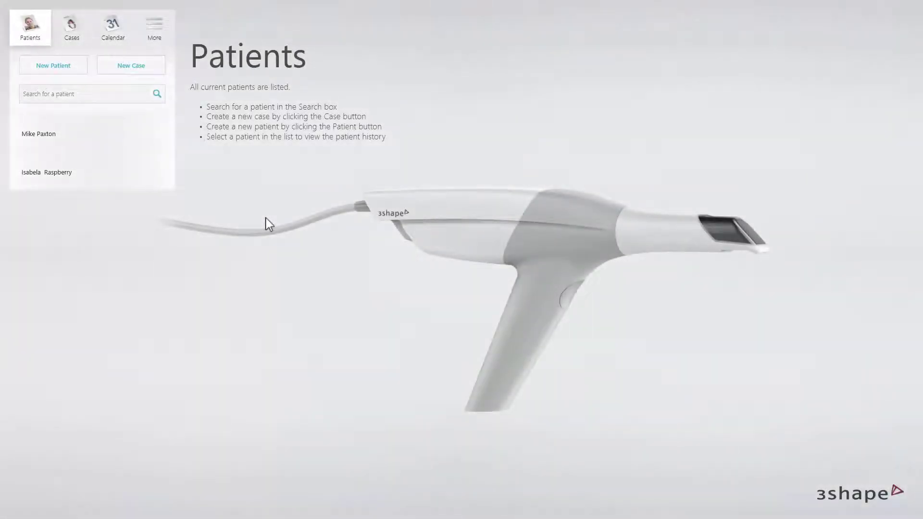
Step: Add a new patient record with the patient's first and last name, save it, and start a case
click(77, 71)
click(350, 183)
text(Ch)
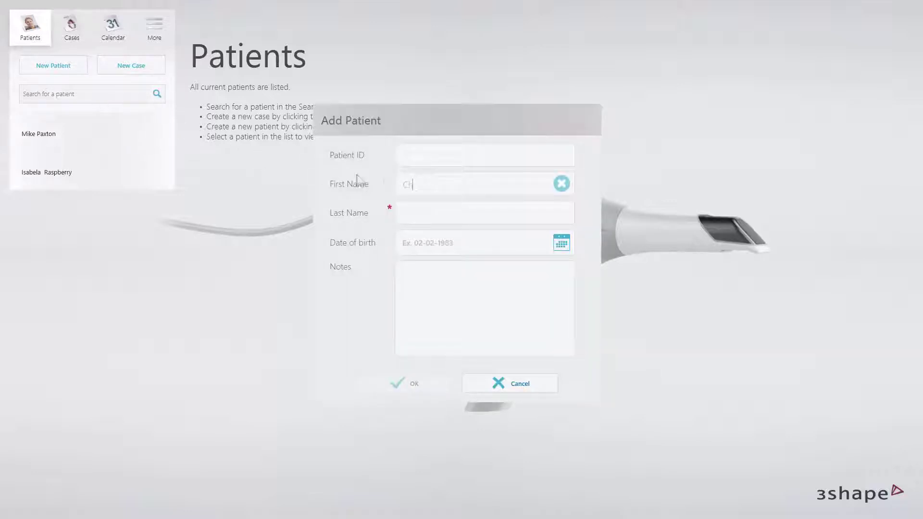
text(ristopher)
key(Tab)
text(We)
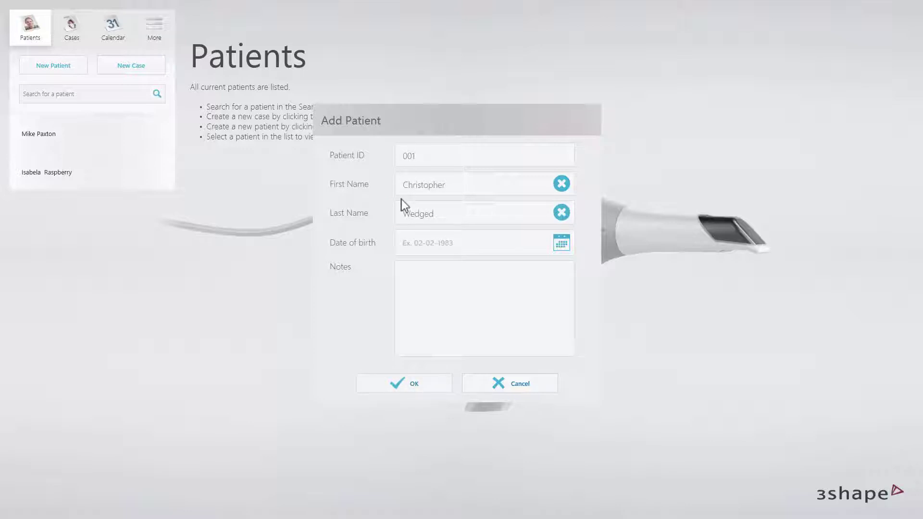
click(397, 384)
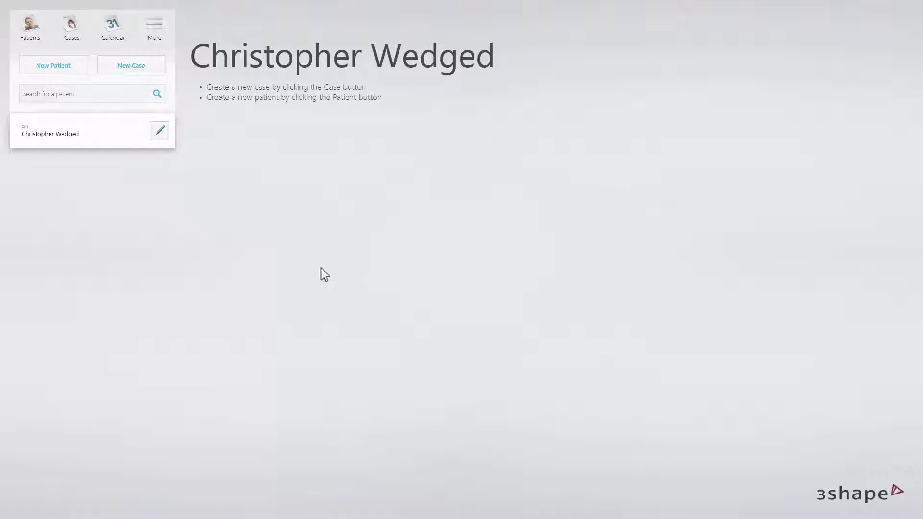
click(162, 70)
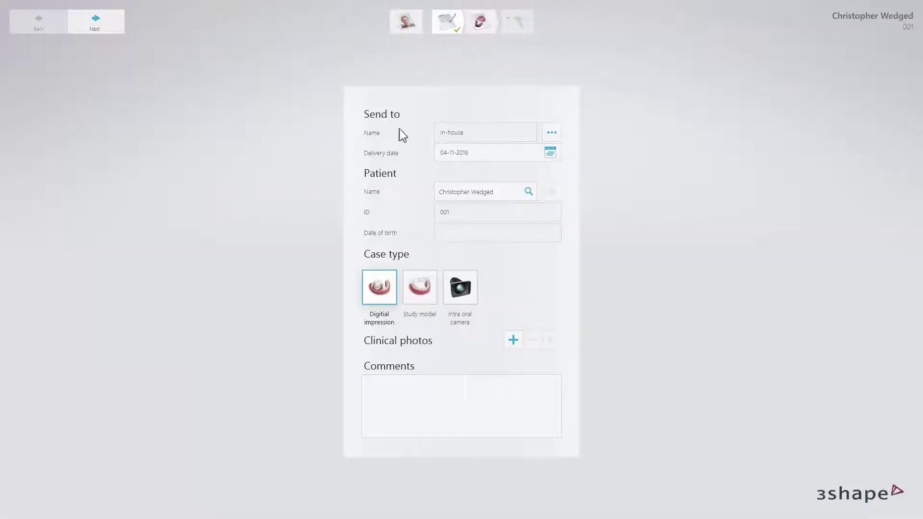
Step: Set the new digital impression case to send In-house and continue to tooth selection
click(550, 137)
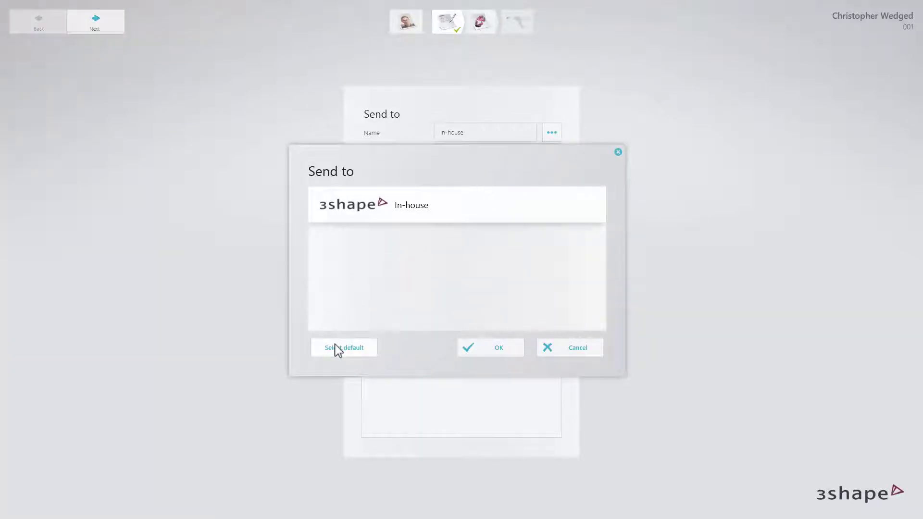
click(490, 354)
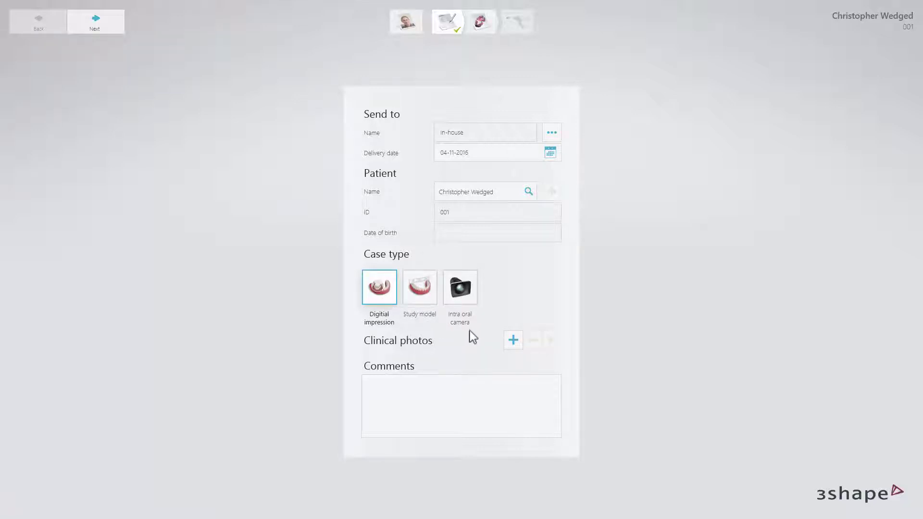
click(513, 344)
click(120, 29)
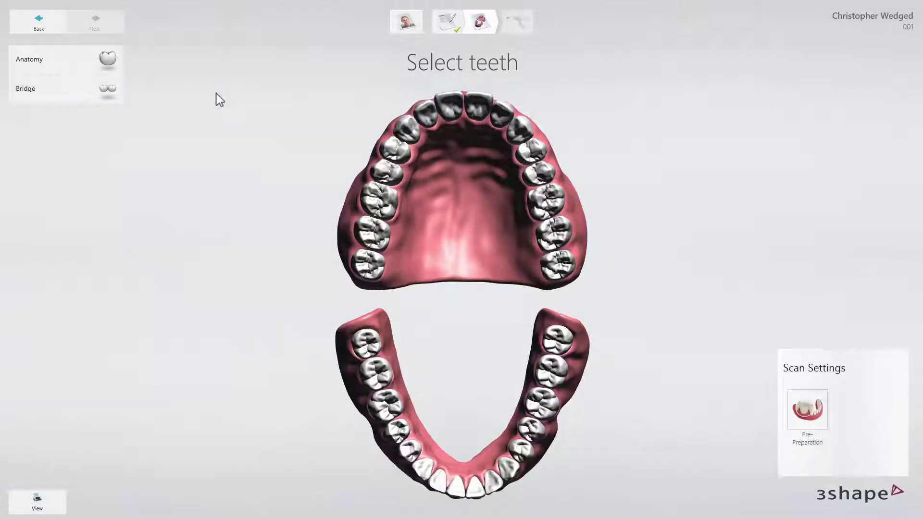
Step: Make upper tooth 3 an anatomical Crown in e.max CAD HT, shade A3, and proceed to scanning
click(374, 193)
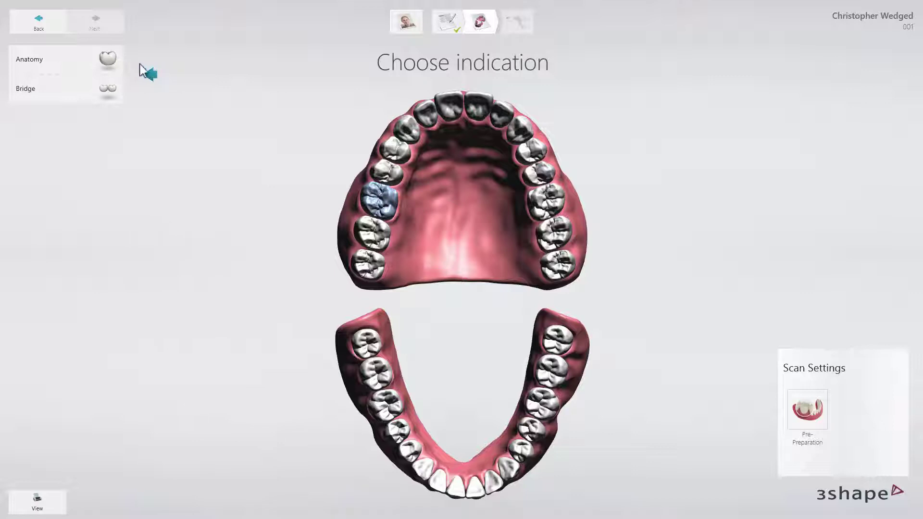
click(110, 67)
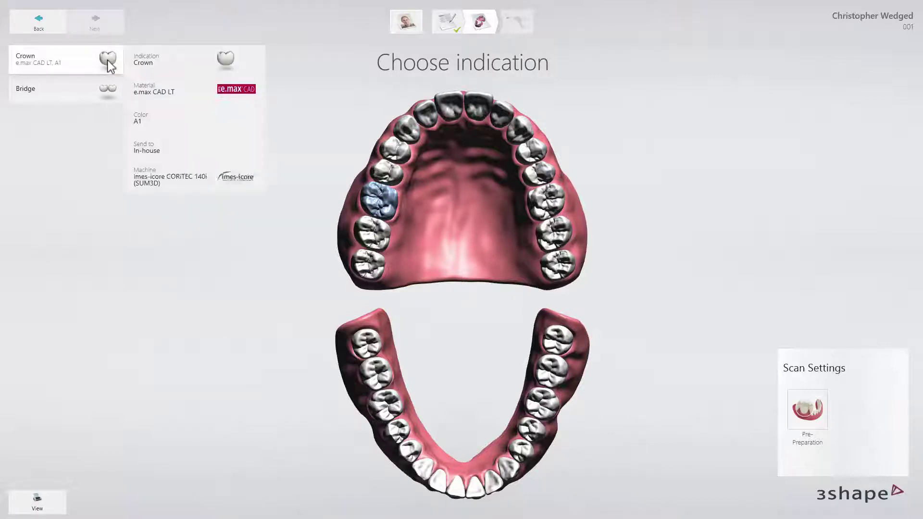
click(144, 65)
click(283, 67)
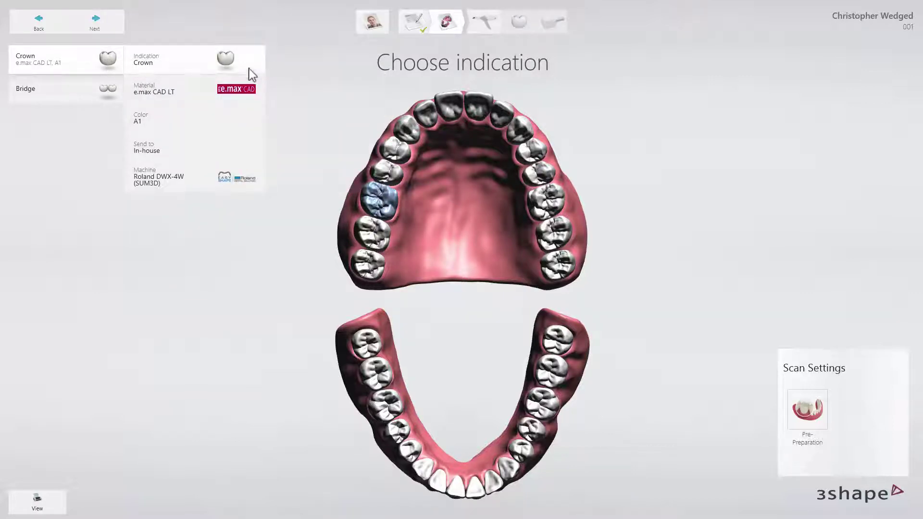
click(186, 95)
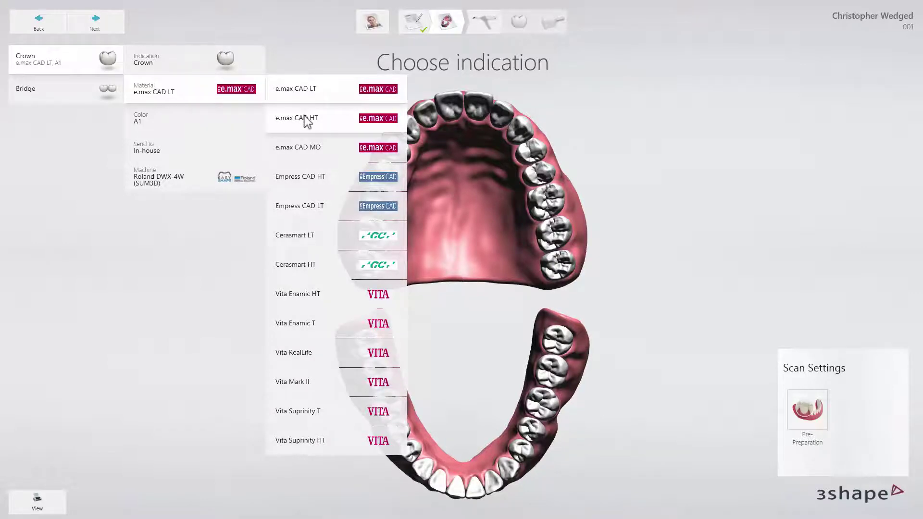
click(306, 120)
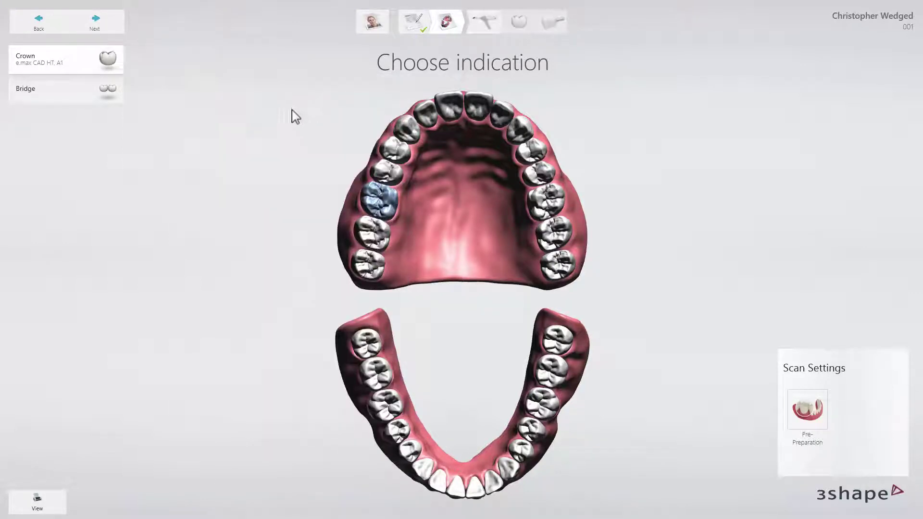
click(110, 29)
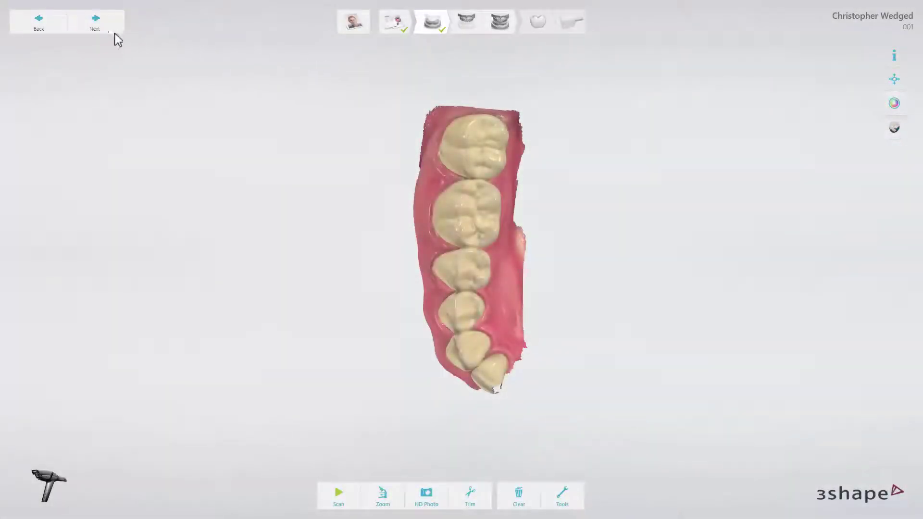
Step: Complete the lower and upper arch scans and mark the prepared molar as tooth 3
click(104, 31)
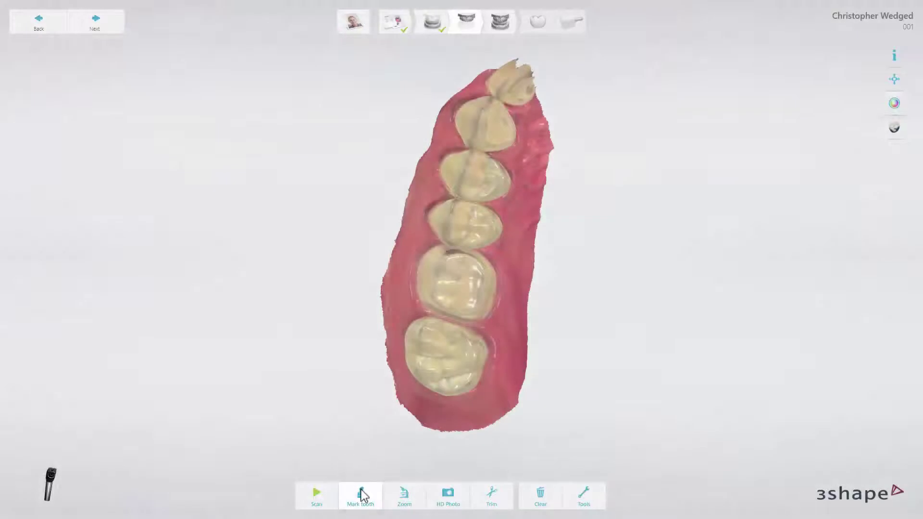
click(361, 495)
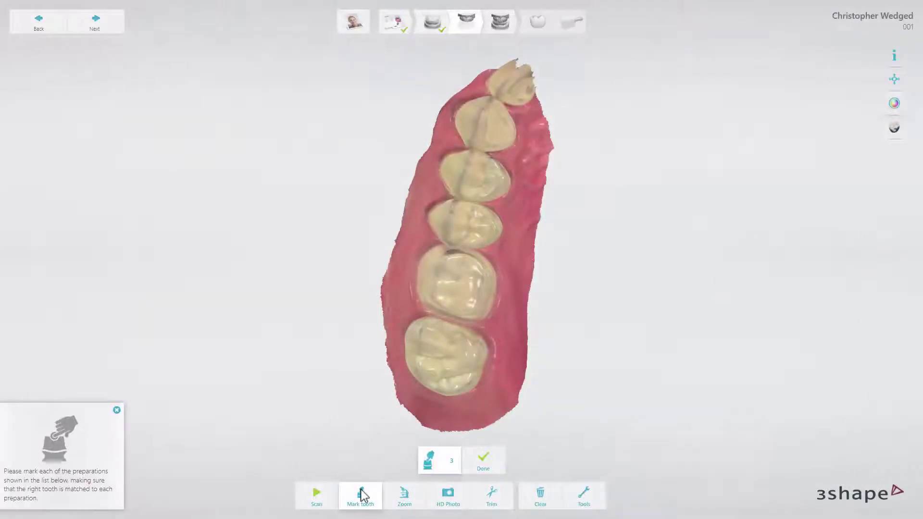
click(438, 469)
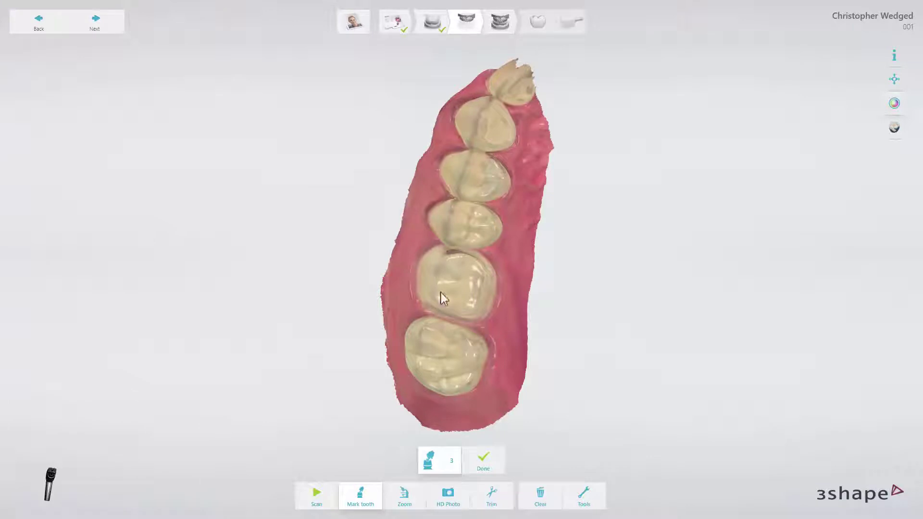
click(457, 284)
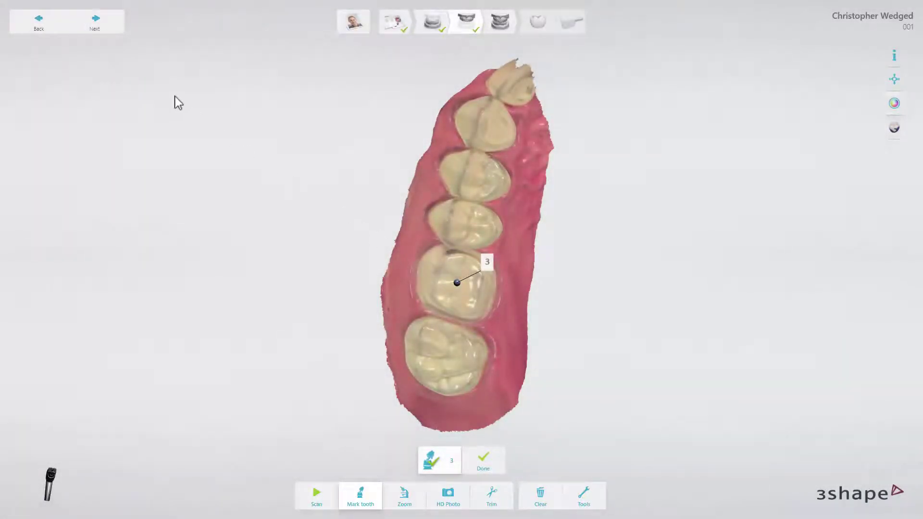
click(94, 21)
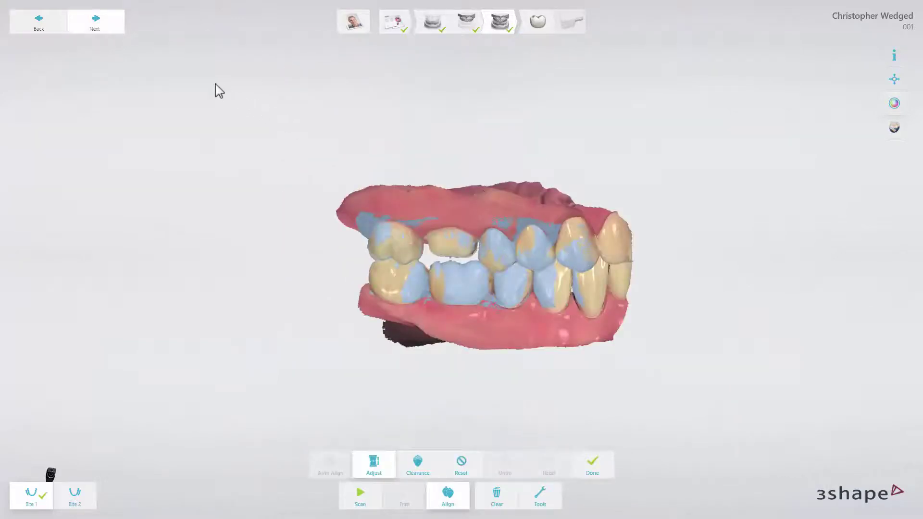
Step: Finish aligning the bite scan and save the case
click(102, 33)
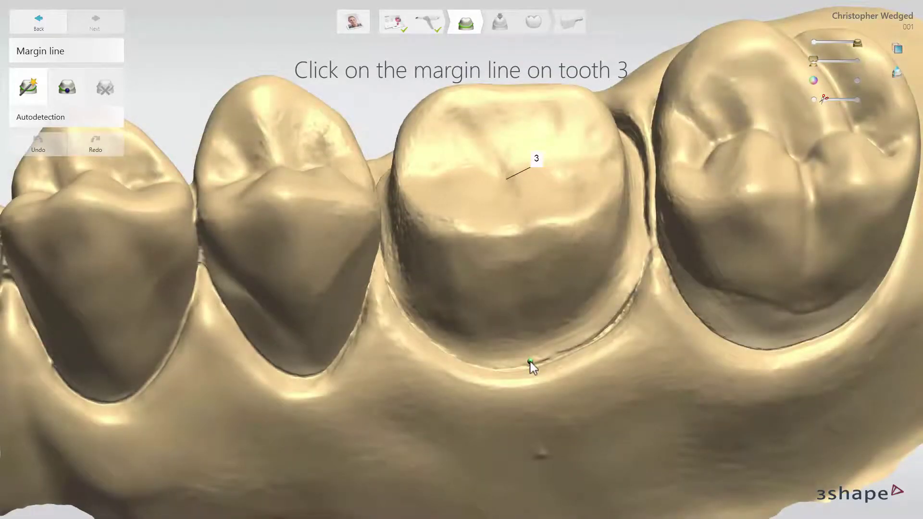
Step: Auto-detect tooth 3's margin line, refine it with drags and single points, then clear and redetect it
click(531, 362)
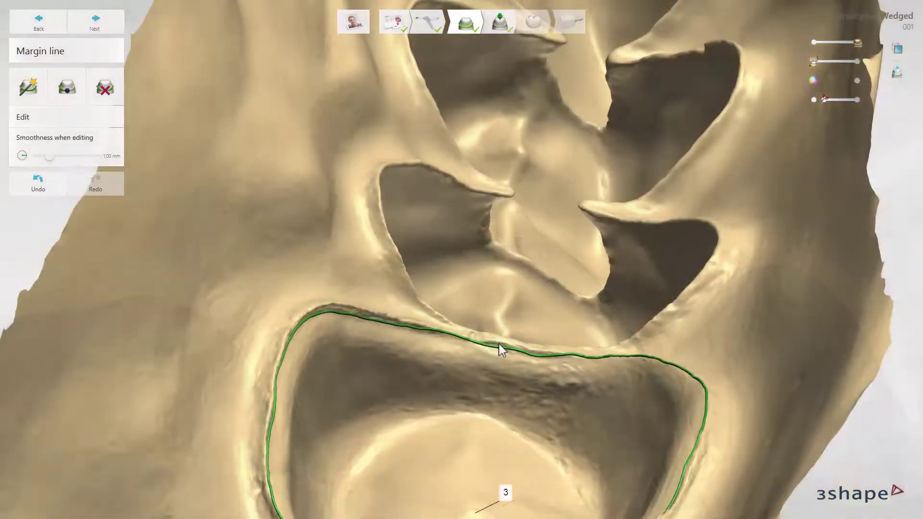
drag(500, 350, 538, 359)
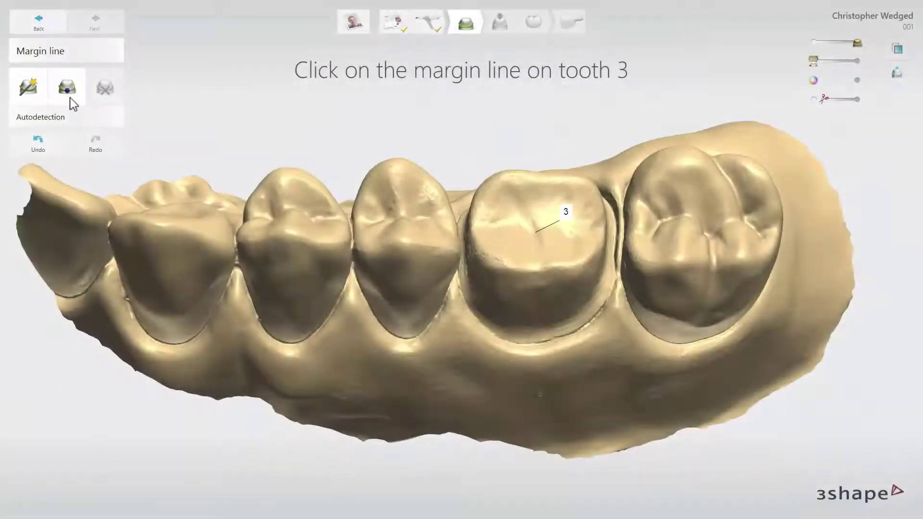
click(71, 103)
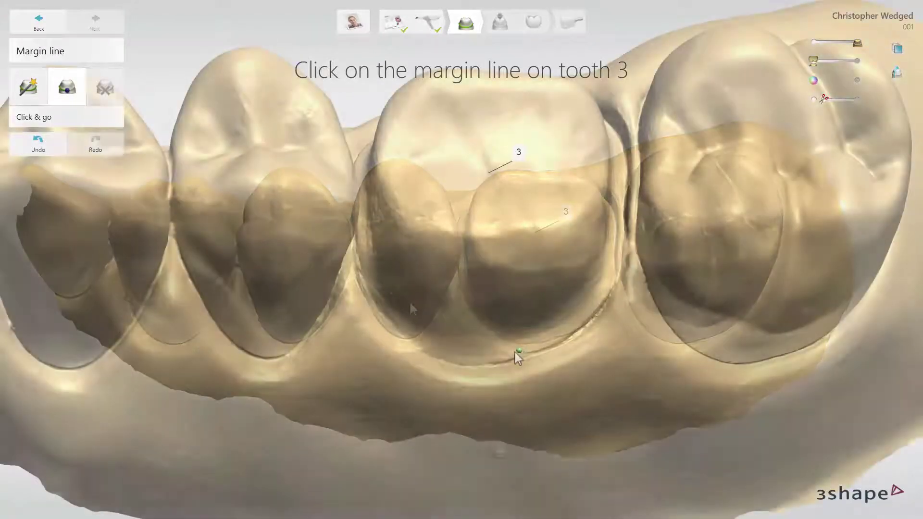
click(509, 360)
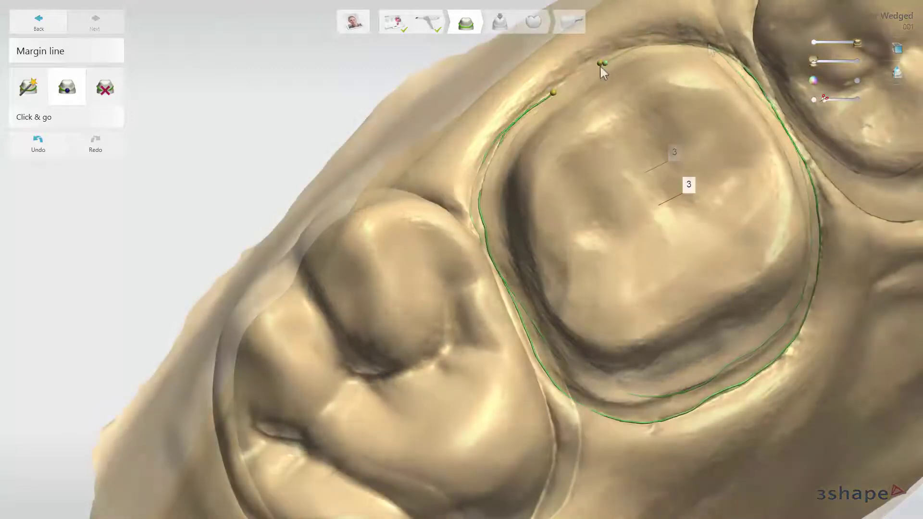
click(567, 87)
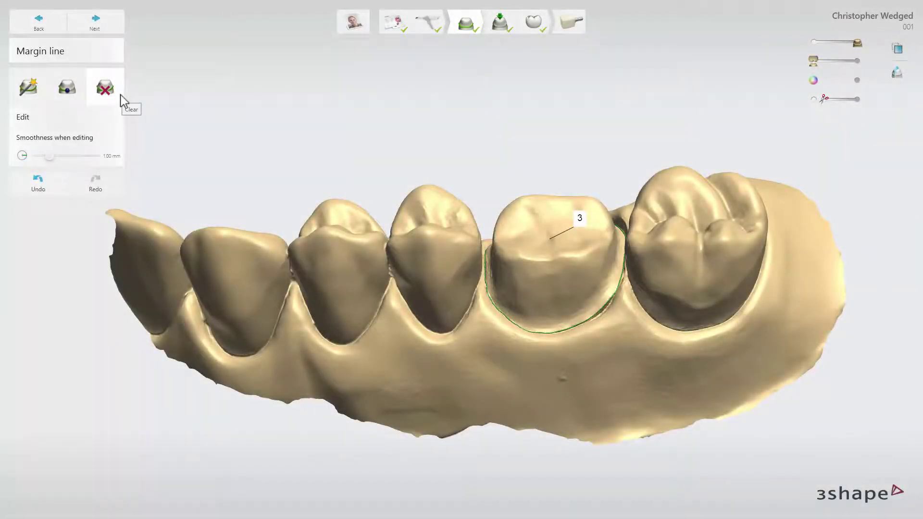
click(106, 89)
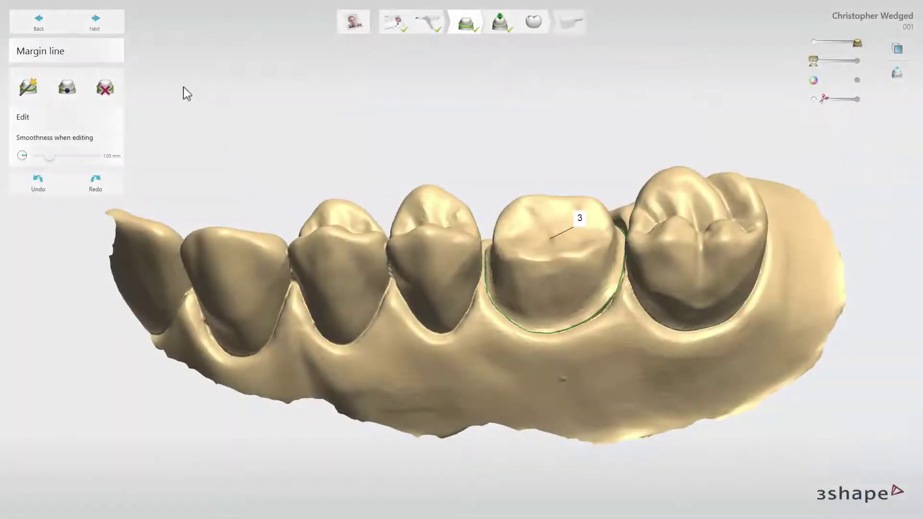
click(109, 33)
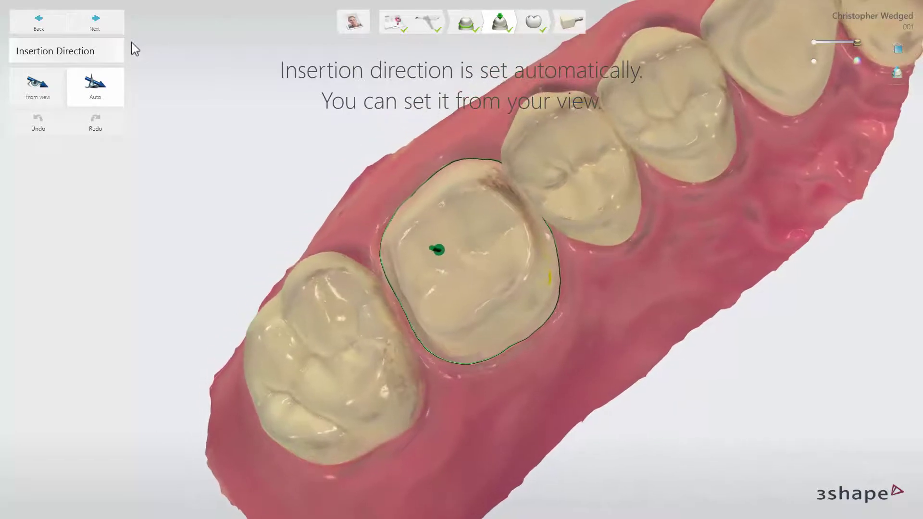
Step: Try From view, then set tooth 3's insertion direction with Auto
click(41, 84)
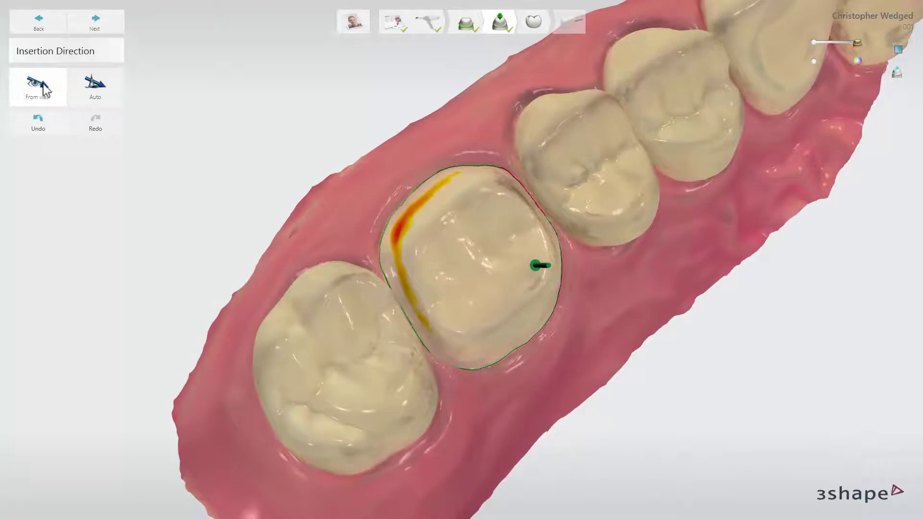
click(99, 93)
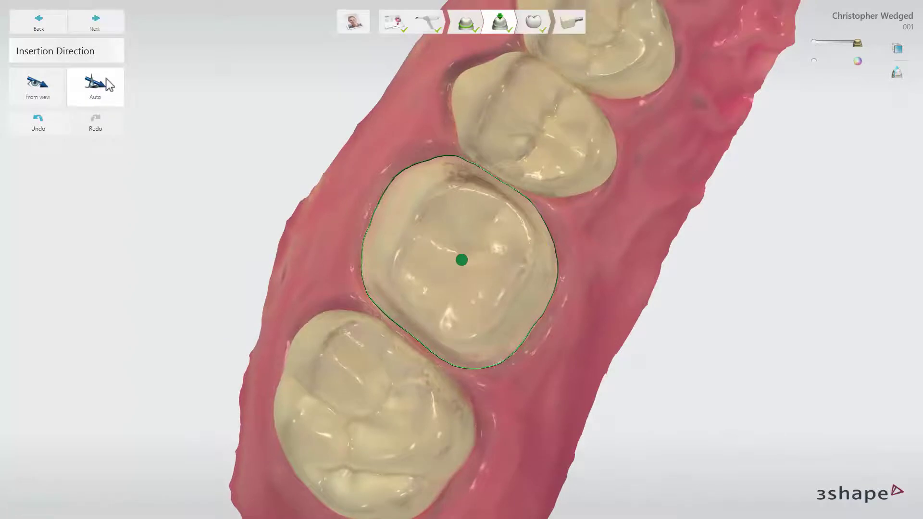
click(111, 27)
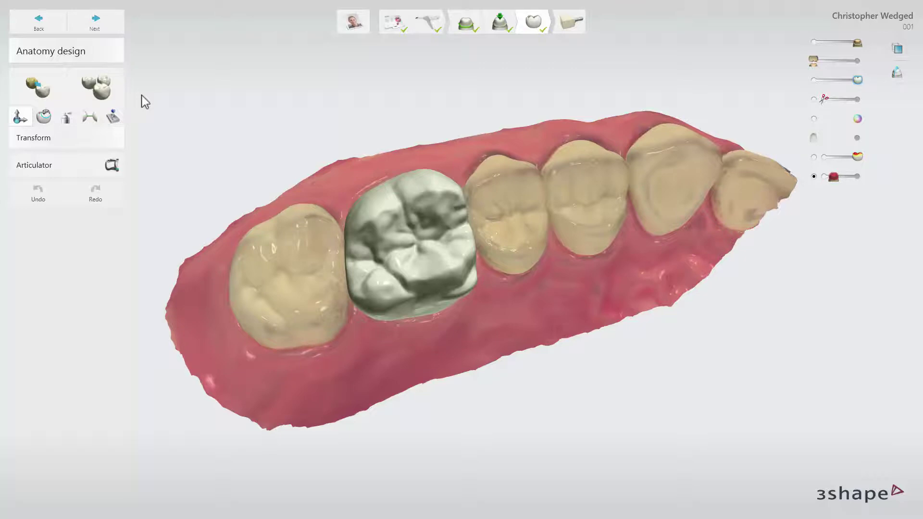
Step: Switch the crown to Allure DS2 RealView, rotate it about six degrees and shift it down
click(111, 96)
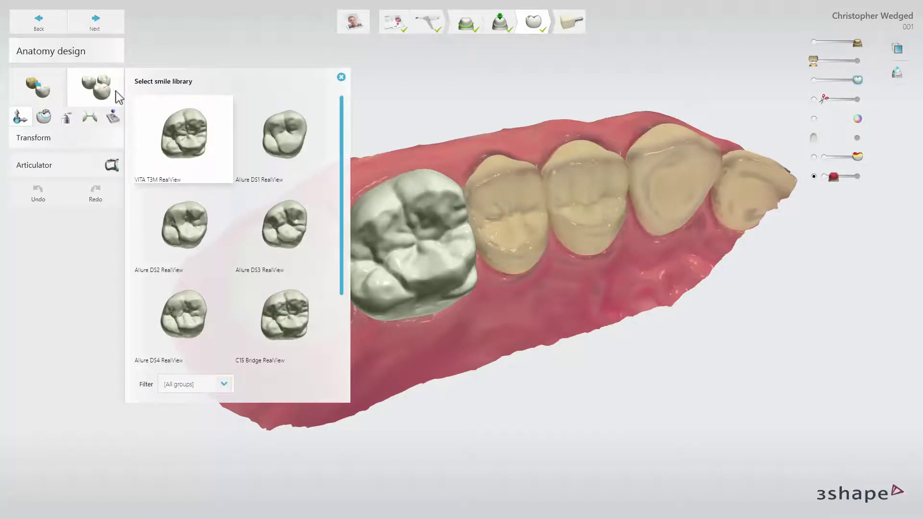
click(176, 210)
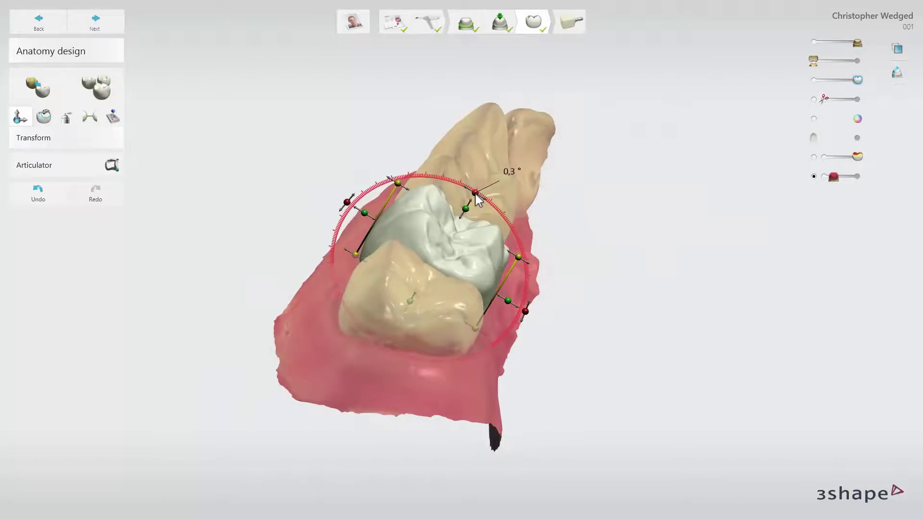
mouse_move(476, 194)
mouse_down()
mouse_move(486, 210)
mouse_move(449, 193)
mouse_move(460, 201)
mouse_up()
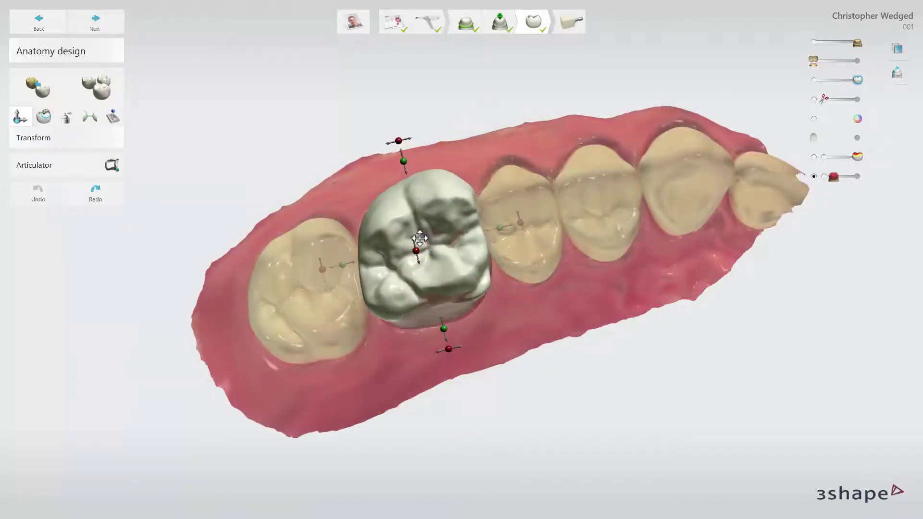
drag(420, 238, 423, 253)
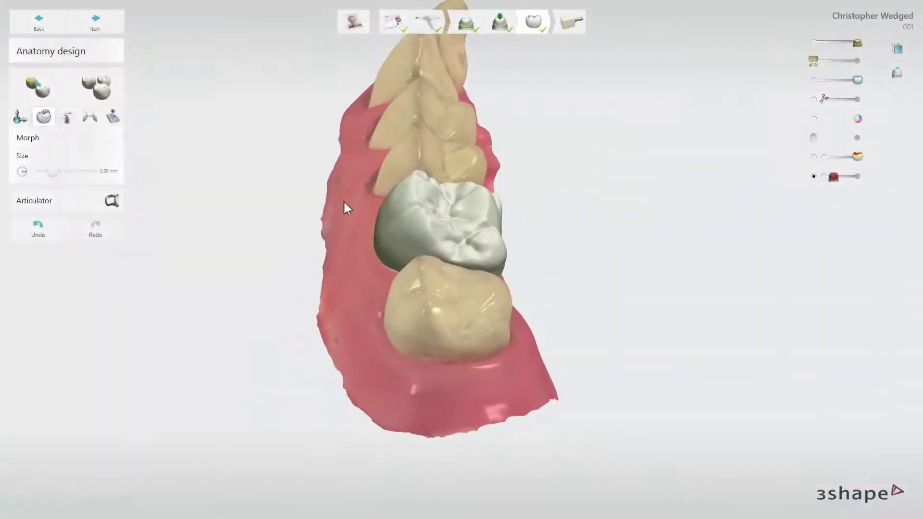
Step: Morph the crown's buccal surface outward with a 2.30 mm brush
right_drag(344, 200, 451, 253)
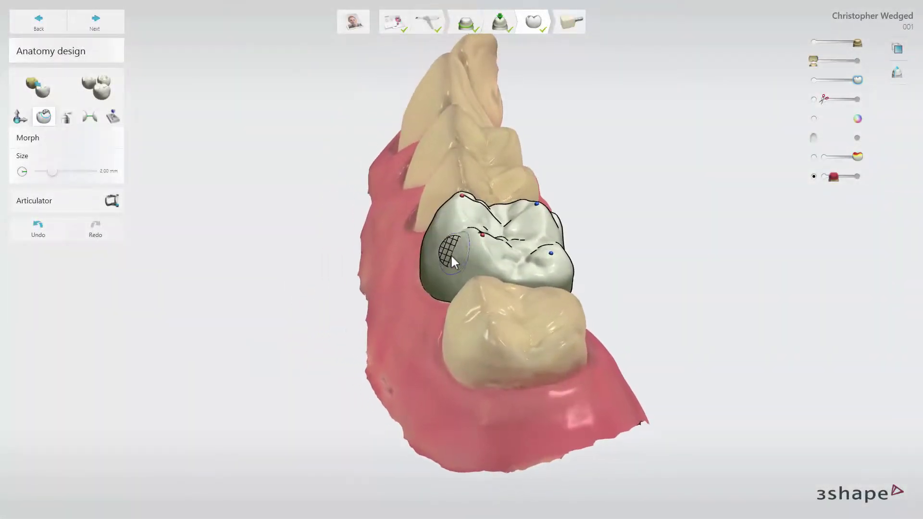
scroll(445, 256, up, 2)
scroll(442, 255, up, 3)
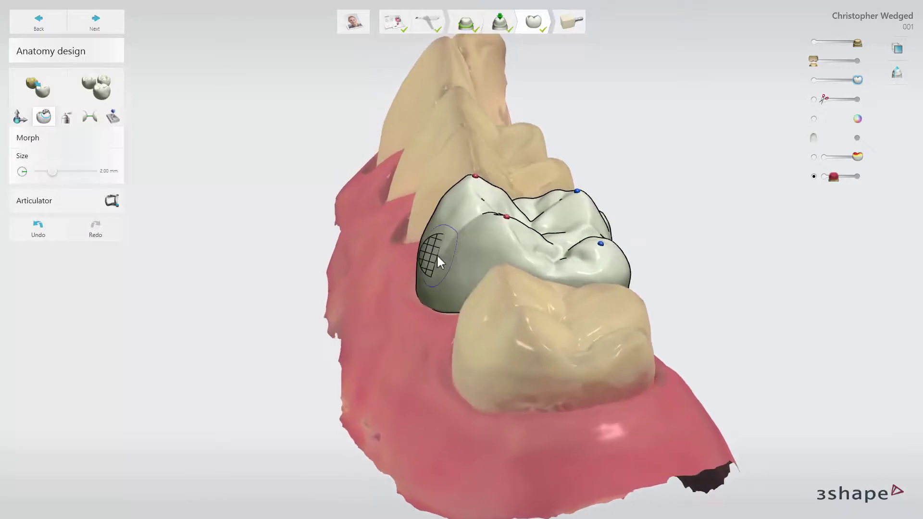
ctrl+scroll(438, 257, up, 2)
ctrl+scroll(436, 256, down, 2)
drag(436, 256, 453, 259)
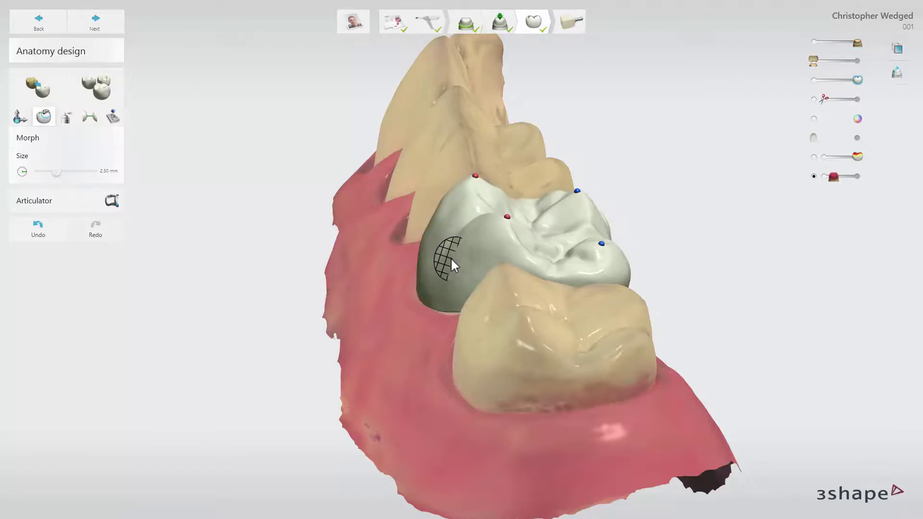
drag(443, 260, 468, 256)
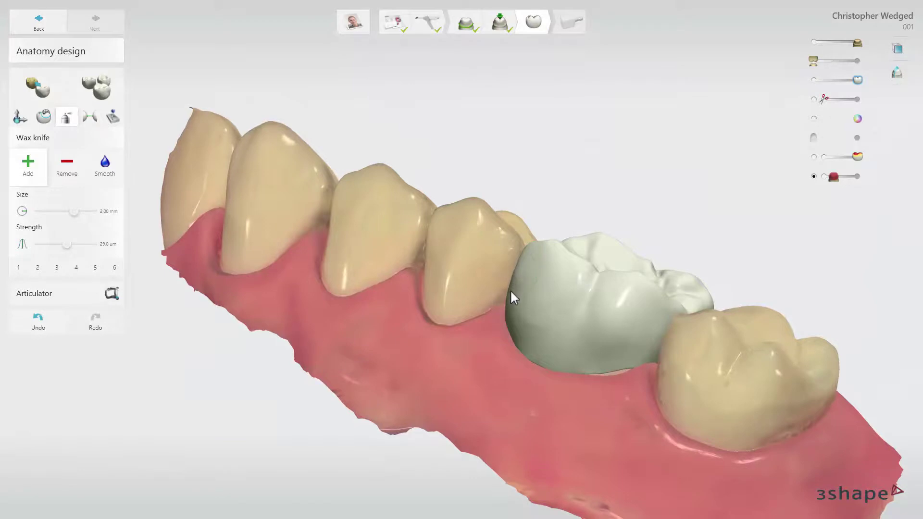
Step: Smooth the crown surface with the wax knife at 2.50 mm
key(shift)
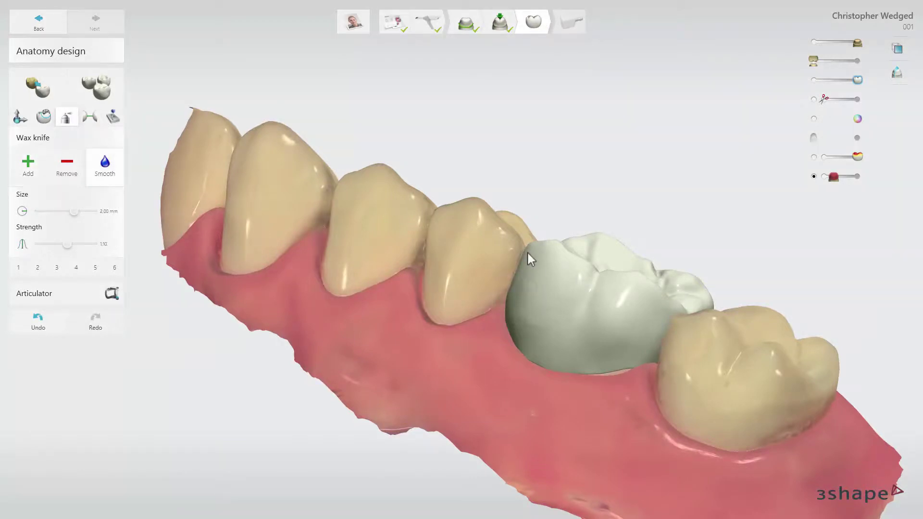
mouse_move(578, 348)
mouse_down()
mouse_move(613, 341)
mouse_move(594, 337)
mouse_up()
ctrl+scroll(594, 344, up, 5)
ctrl+scroll(594, 337, down, 3)
ctrl+scroll(593, 336, up, 1)
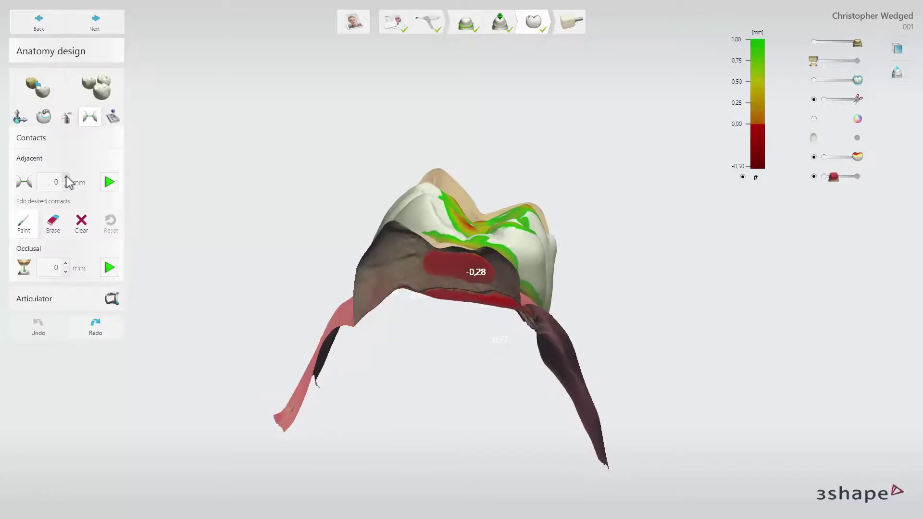
Step: Apply -0.02 mm adjacent contacts, adjust occlusal contacts, and enforce 1 mm minimum crown thickness
click(66, 186)
click(110, 183)
click(65, 263)
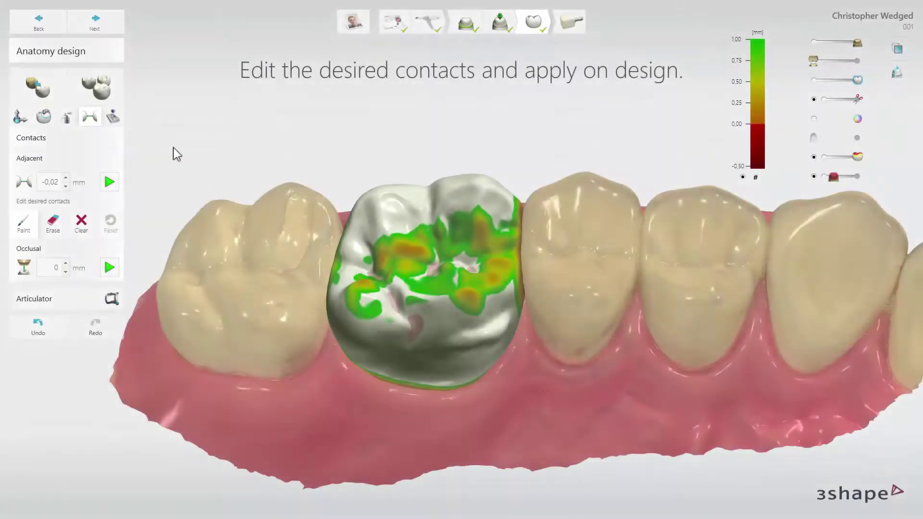
click(114, 117)
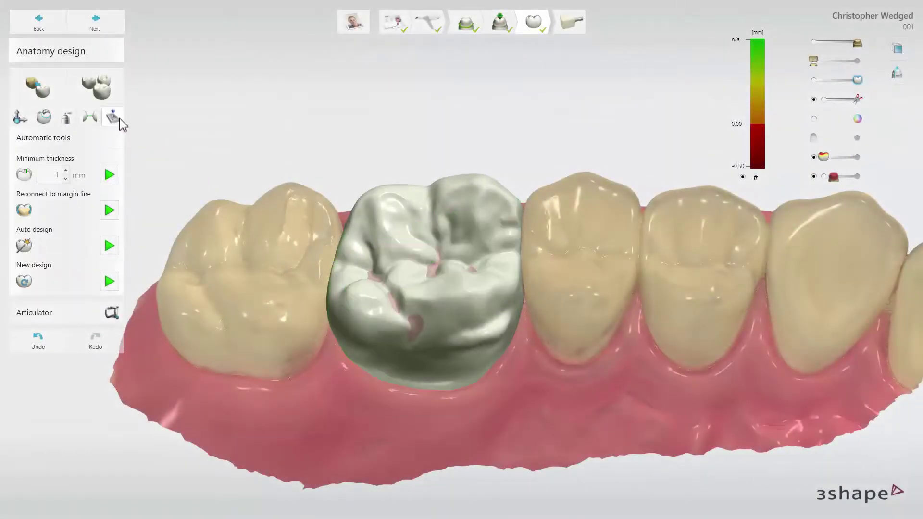
click(111, 178)
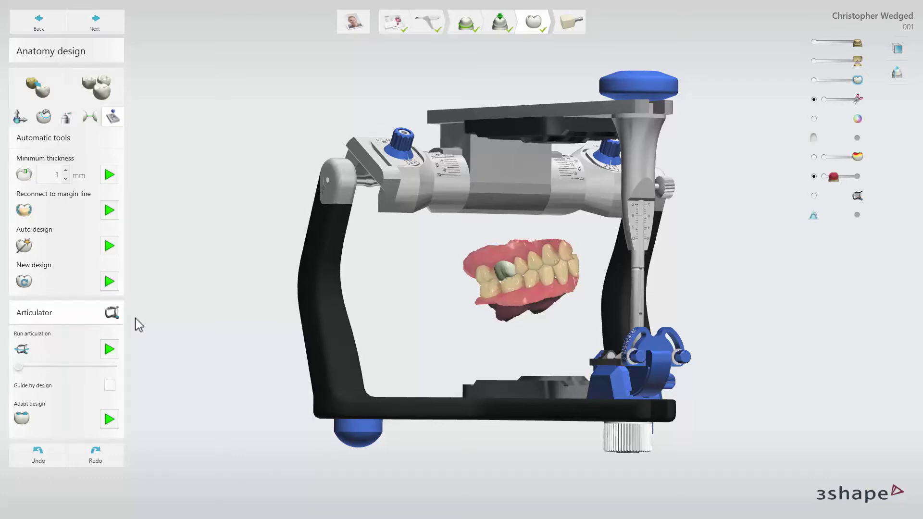
Step: Run and stop the articulation simulation, then adapt the tooth 3 crown to clear interferences
click(111, 349)
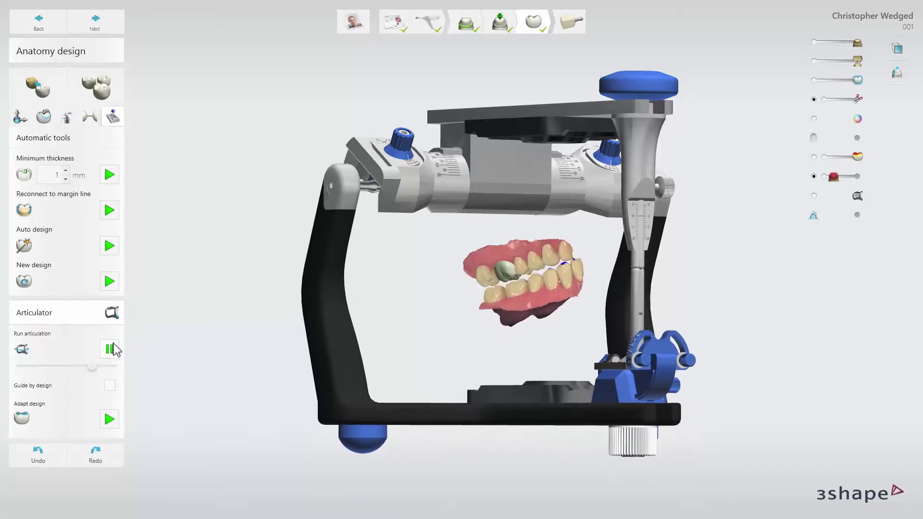
click(110, 349)
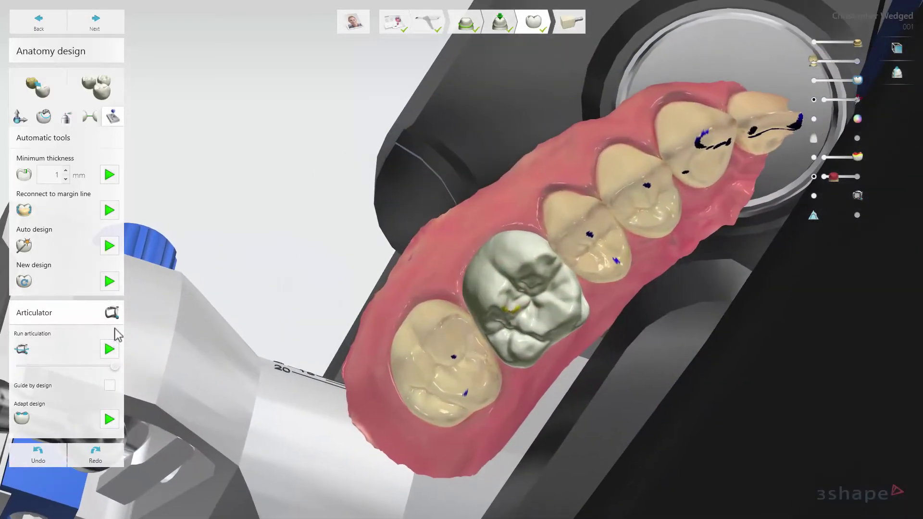
click(110, 418)
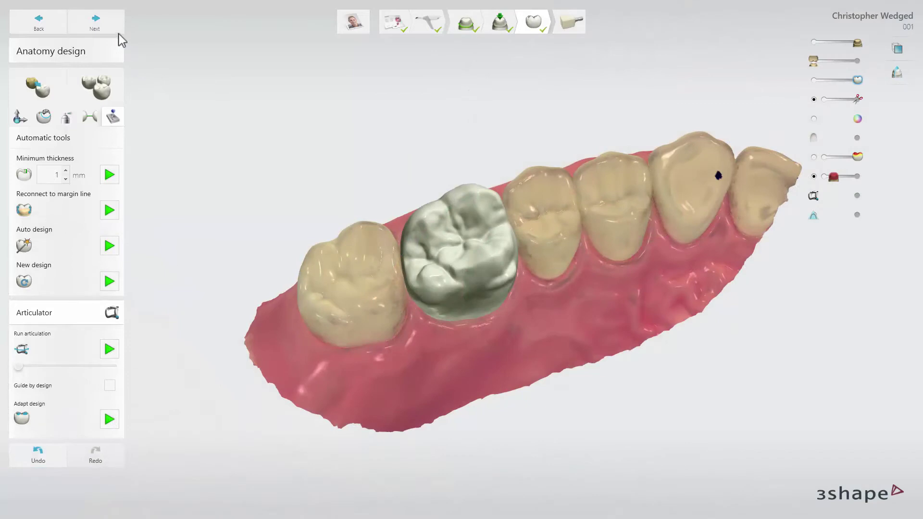
Step: Advance to the milling step and produce Crown 3 on the Roland DWX-4W in e.max CAD HT A3 / C14
click(116, 30)
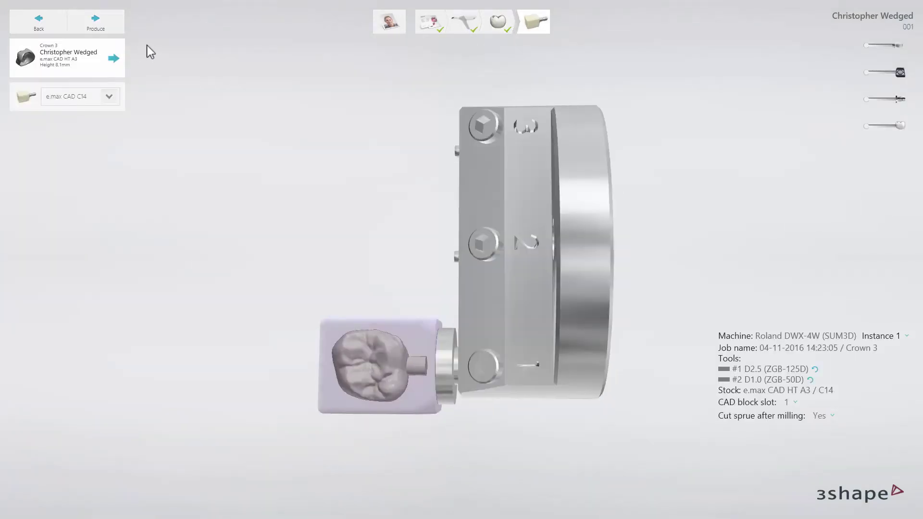
click(116, 29)
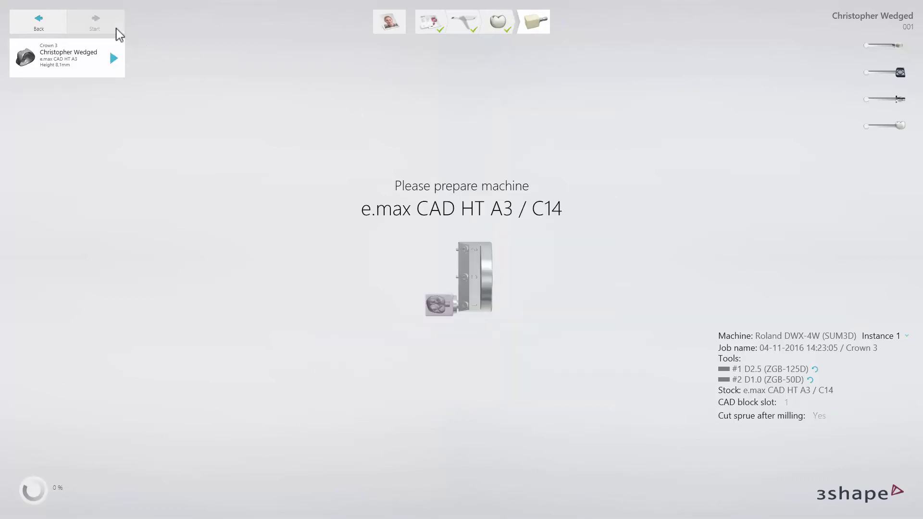